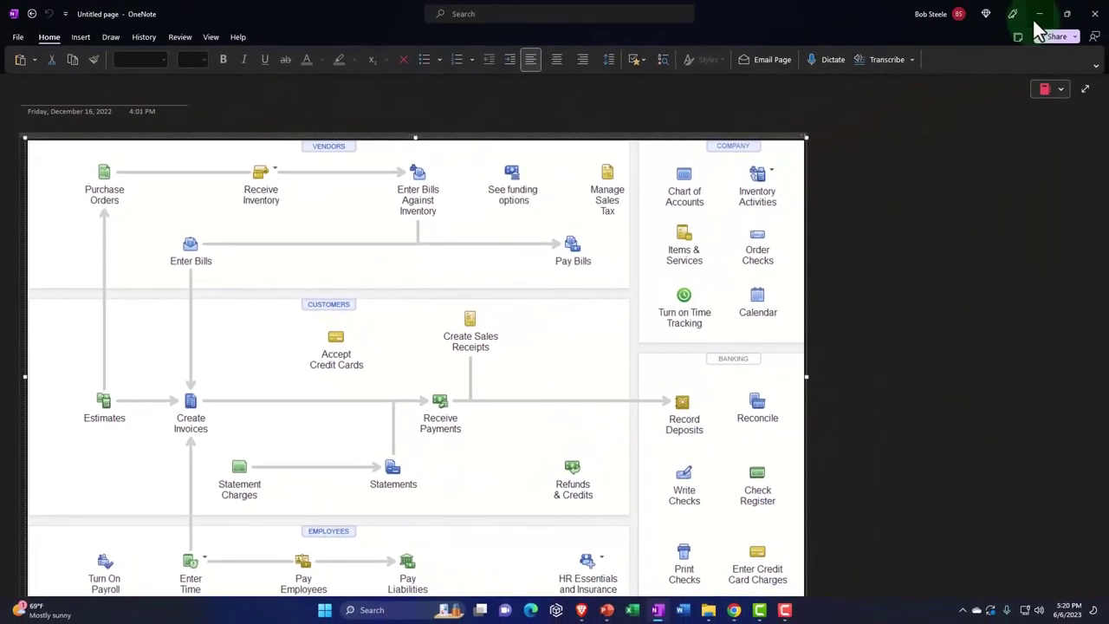
Minimize the OneNote window so Chrome with the Xero dashboard is visible.
{"action": "left_click", "coordinate": [1043, 12]}
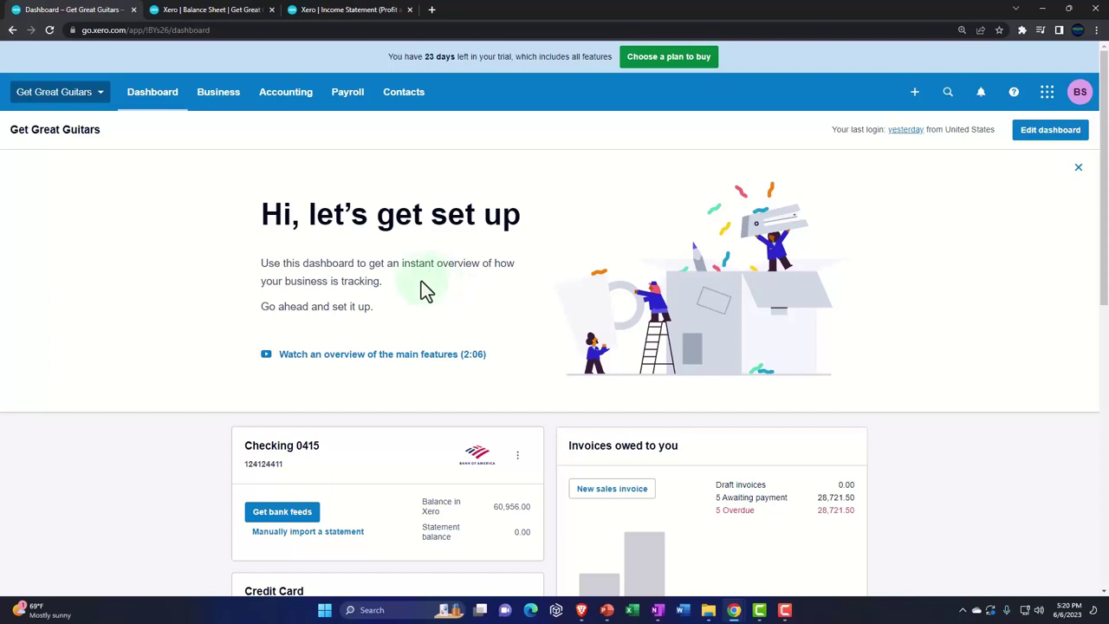
Go to Chart of accounts from the Accounting menu.
{"action": "left_click", "coordinate": [267, 106]}
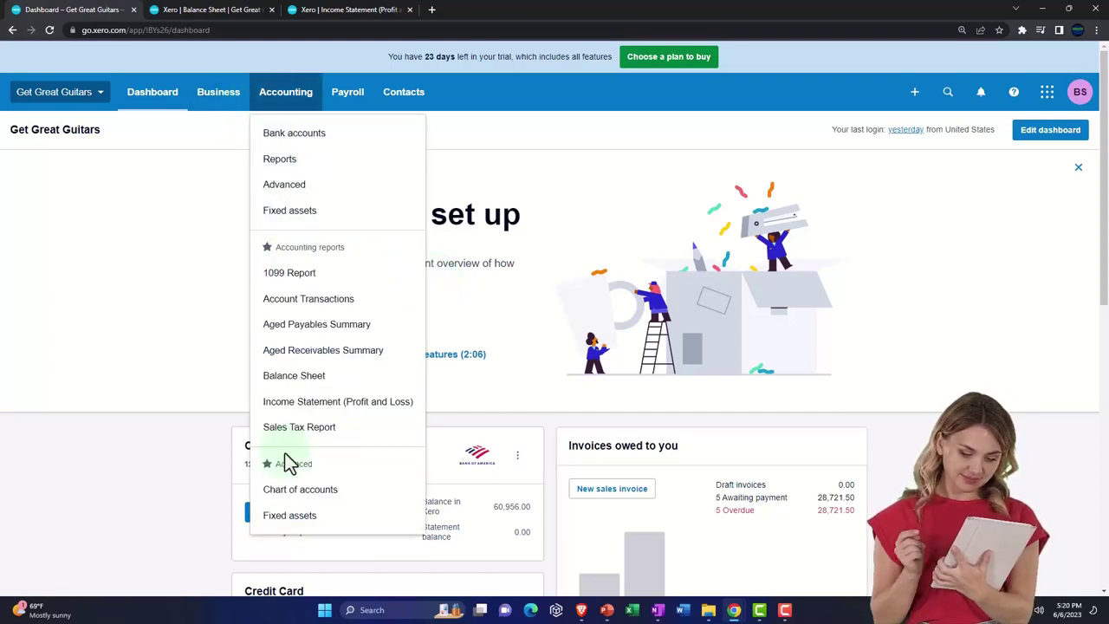
{"action": "left_click", "coordinate": [293, 489]}
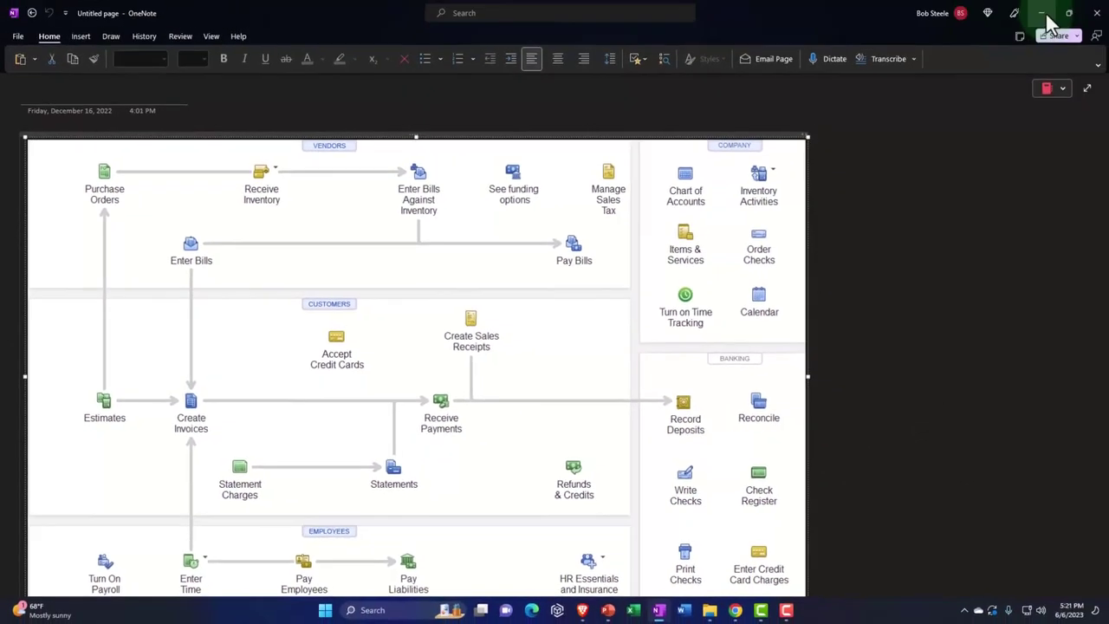
Add a bank account for Chase Bank (US), found by searching 'chase', skipping the bank-feed connection.
{"action": "left_click", "coordinate": [1042, 13]}
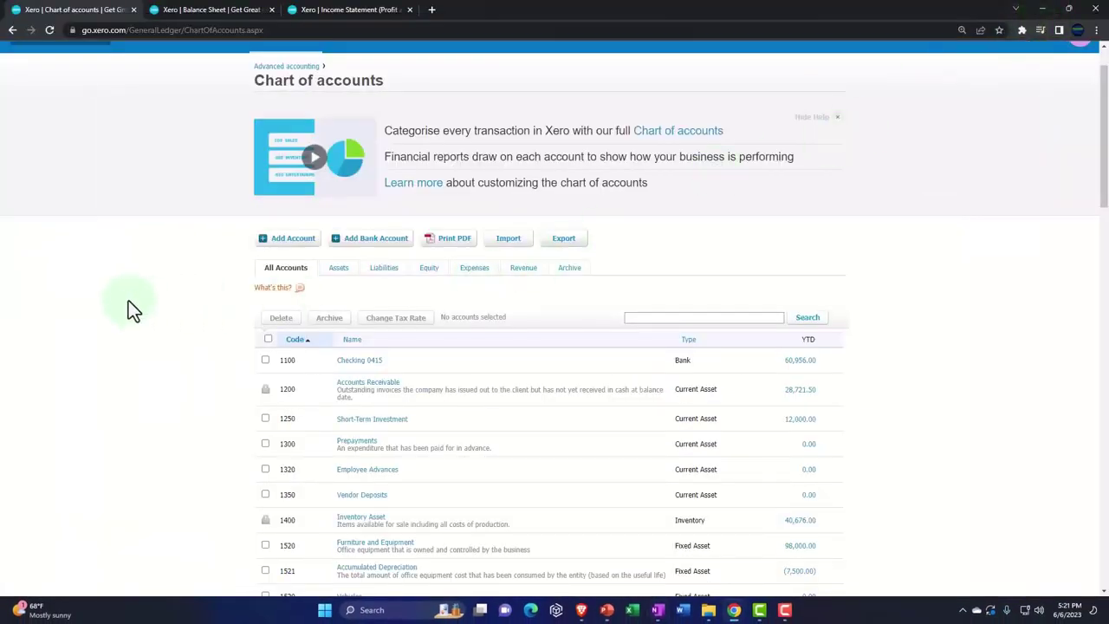
{"action": "scroll", "coordinate": [128, 302], "scroll_direction": "down", "scroll_amount": 1}
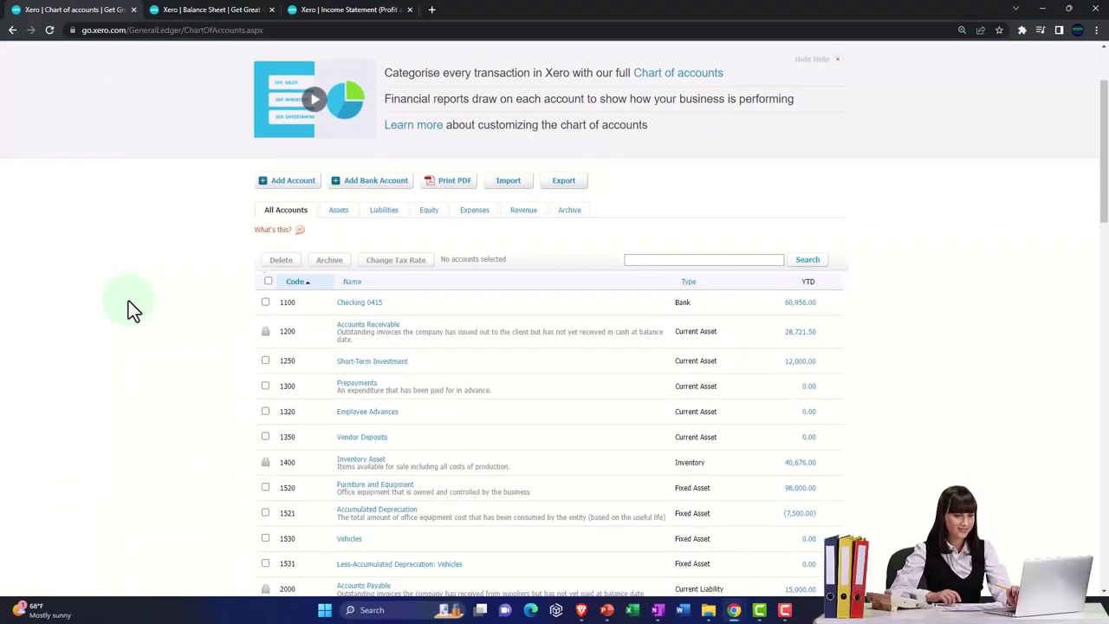
{"action": "left_click", "coordinate": [351, 139]}
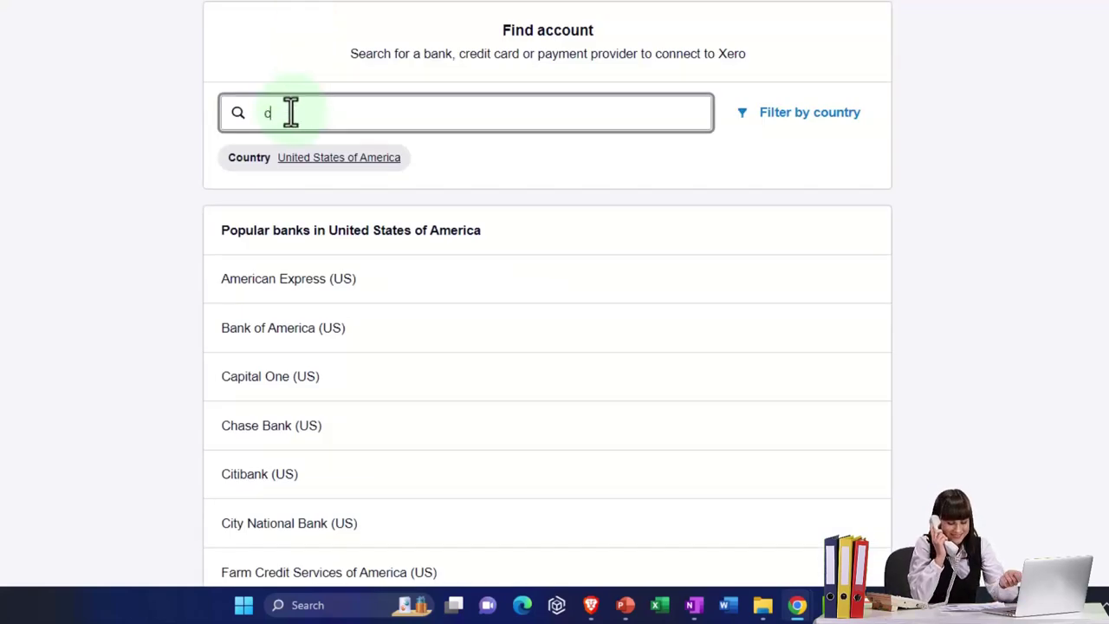
{"action": "type", "text": "ah"}
{"action": "key", "text": "BackSpace"}
{"action": "key", "text": "BackSpace"}
{"action": "type", "text": "ha"}
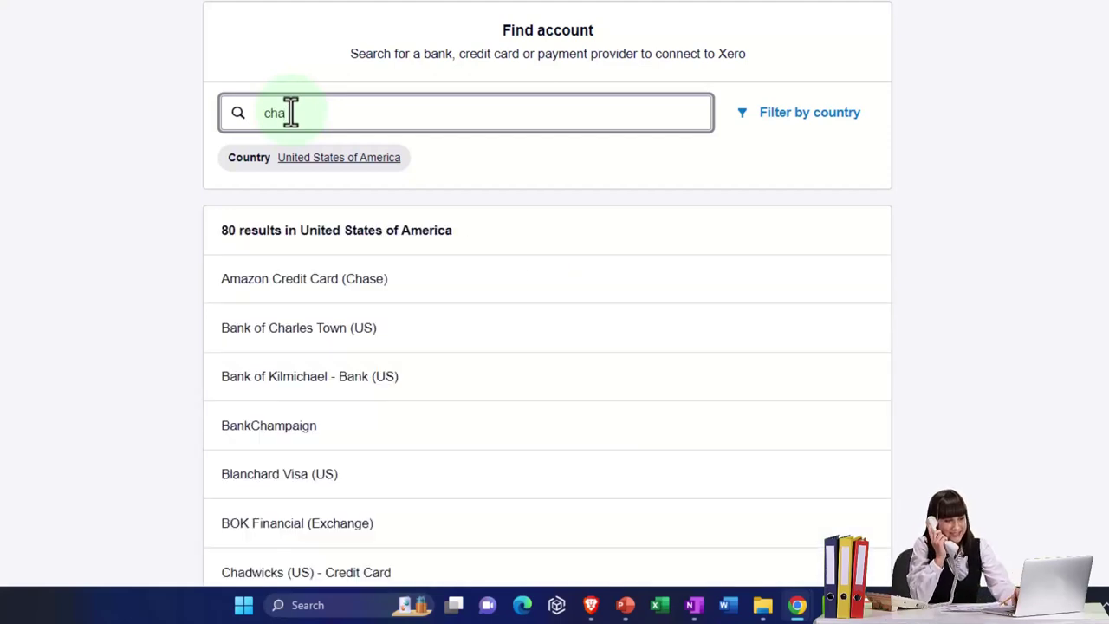
{"action": "type", "text": "se"}
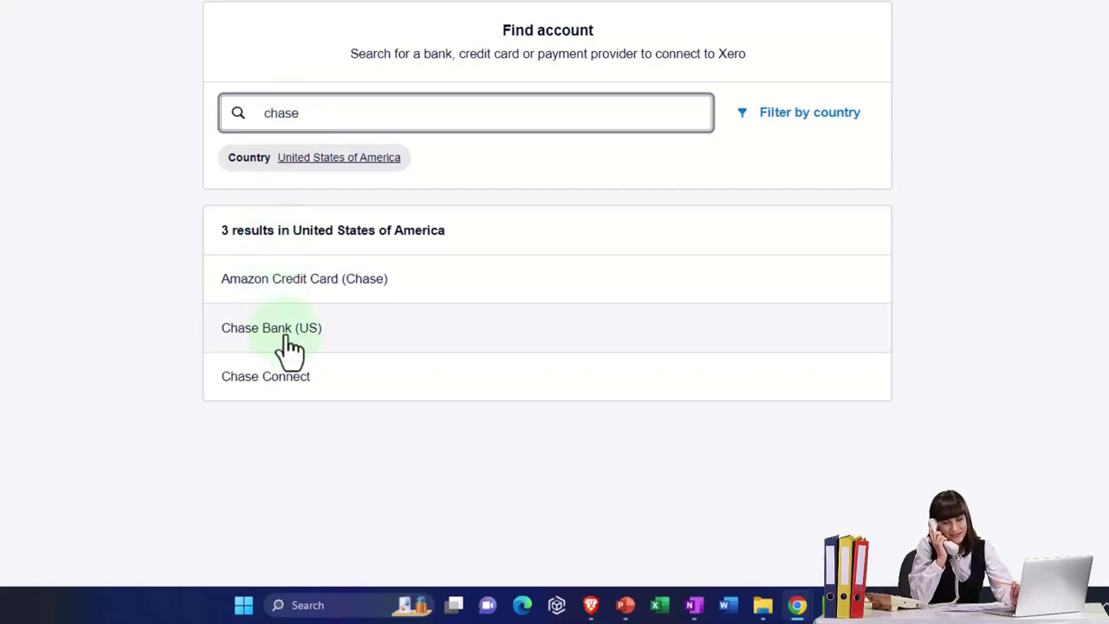
{"action": "left_click", "coordinate": [317, 343]}
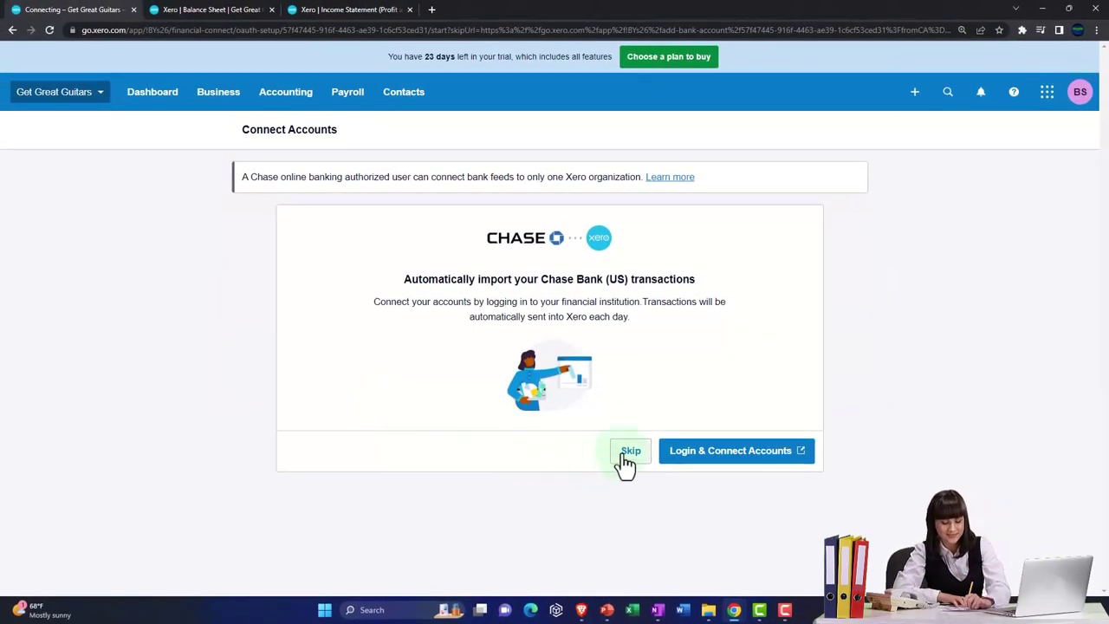
{"action": "left_click", "coordinate": [630, 452]}
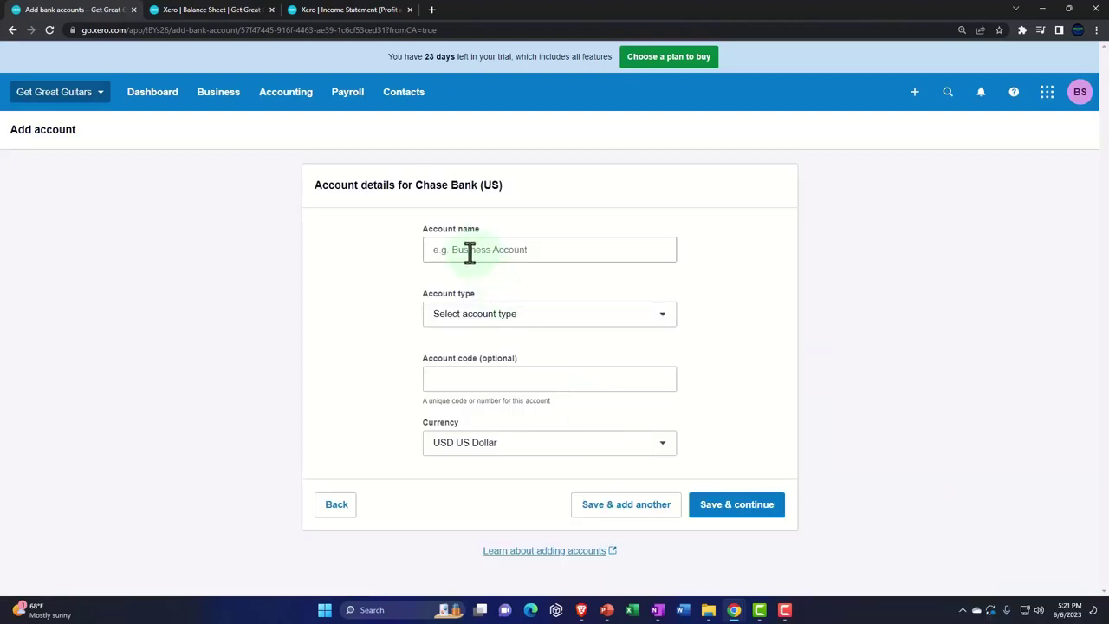
Save the account as 'Cash Clearing Account', type Everyday (day-to-day), with its account number entered.
{"action": "left_click", "coordinate": [470, 251]}
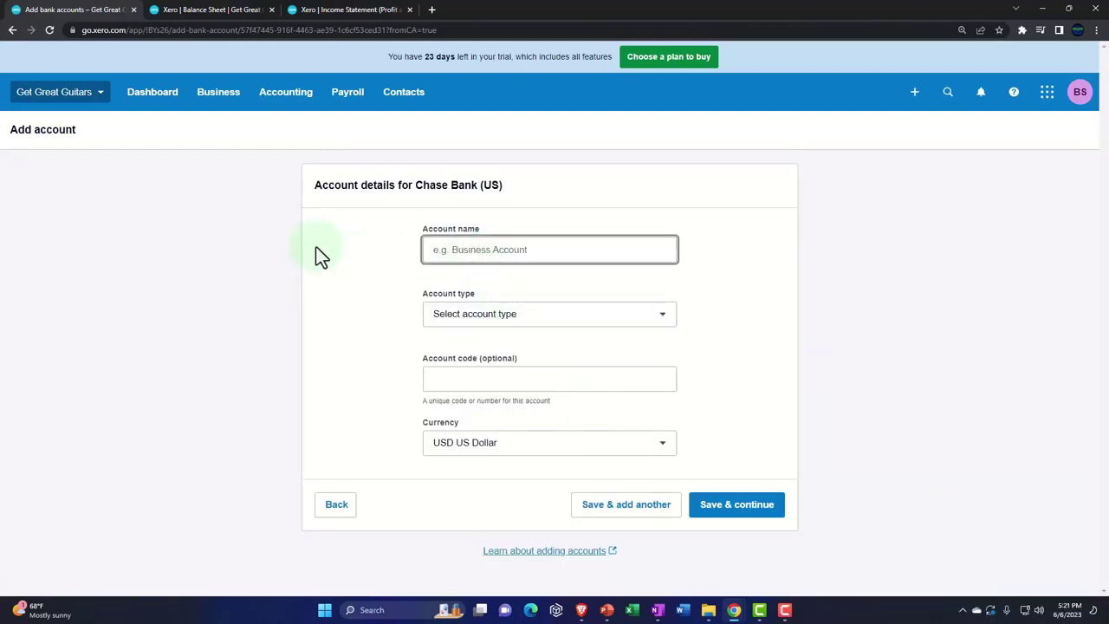
{"action": "type", "text": "C"}
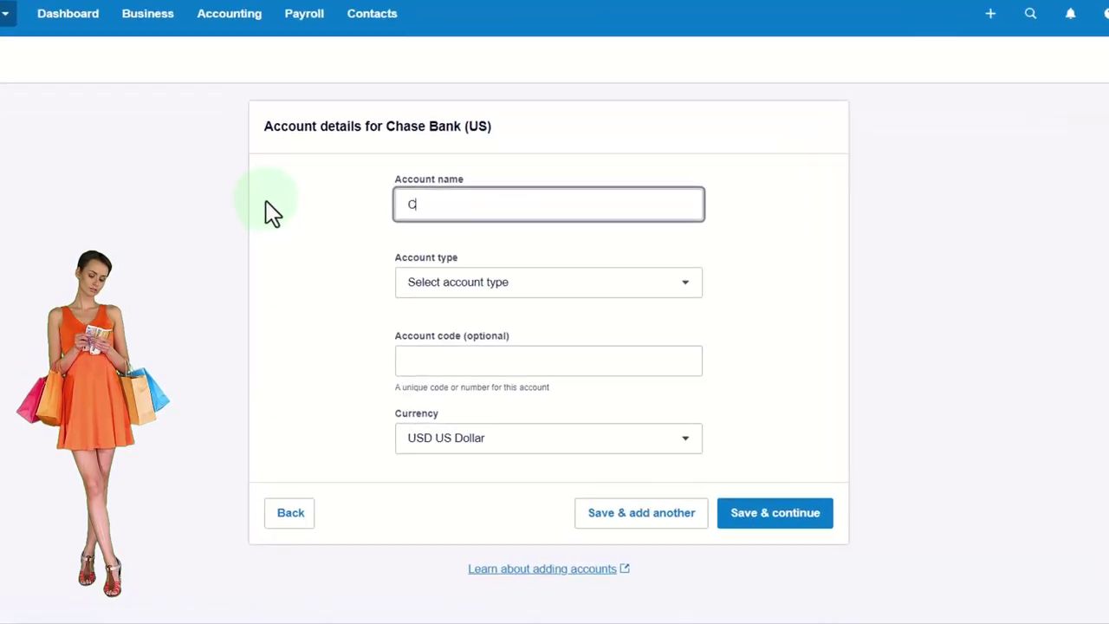
{"action": "type", "text": "ash Cldar"}
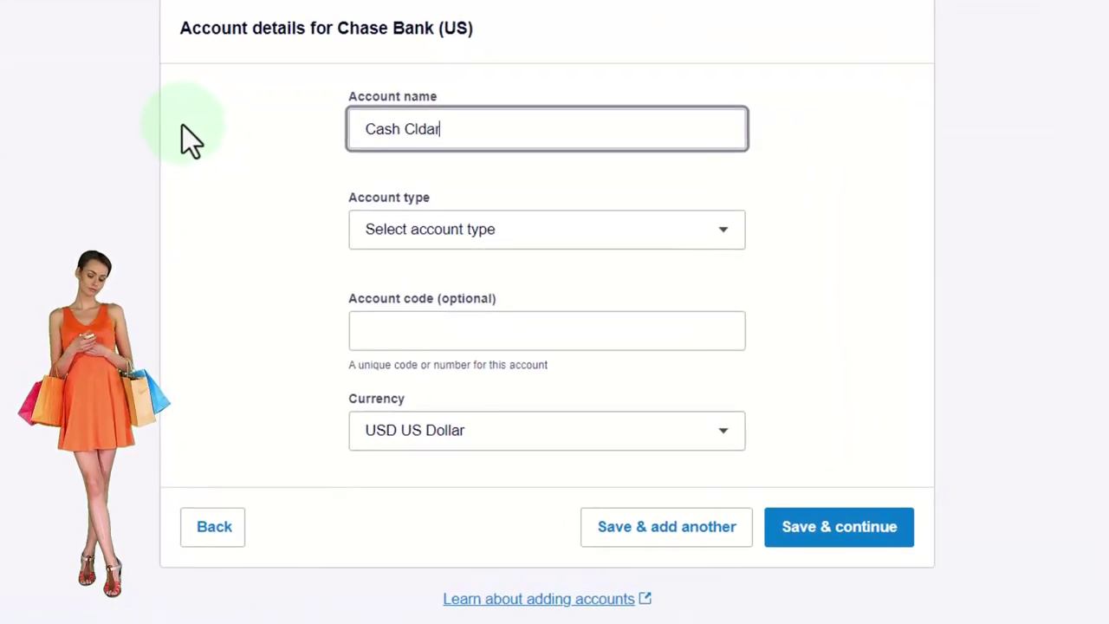
{"action": "key", "text": "BackSpace"}
{"action": "key", "text": "BackSpace"}
{"action": "key", "text": "BackSpace"}
{"action": "key", "text": "BackSpace"}
{"action": "type", "text": "lean"}
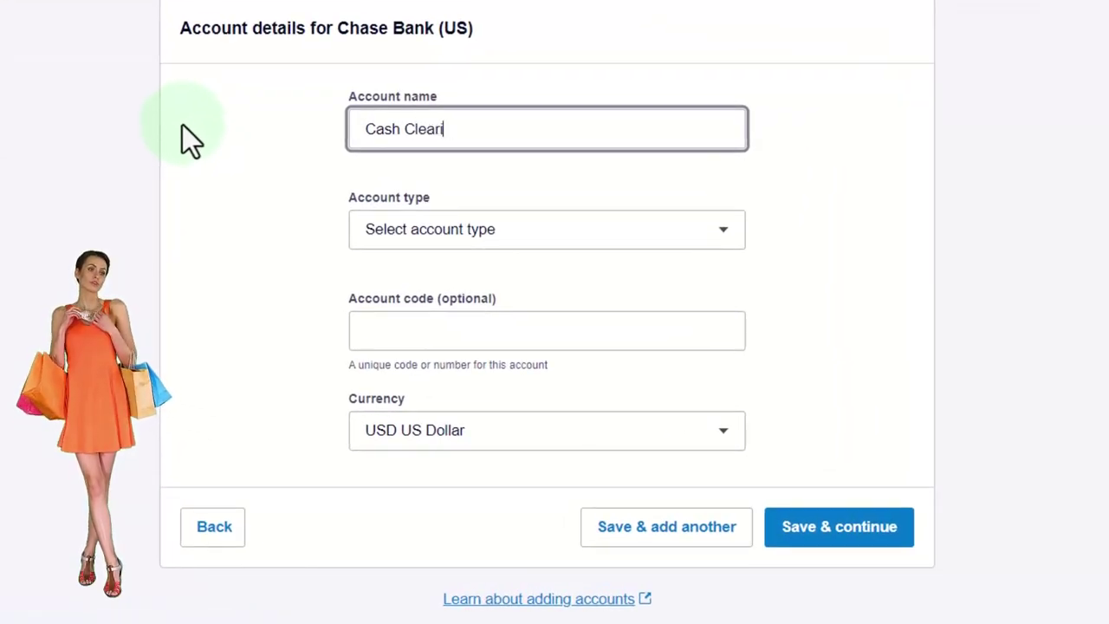
{"action": "type", "text": "ing Account"}
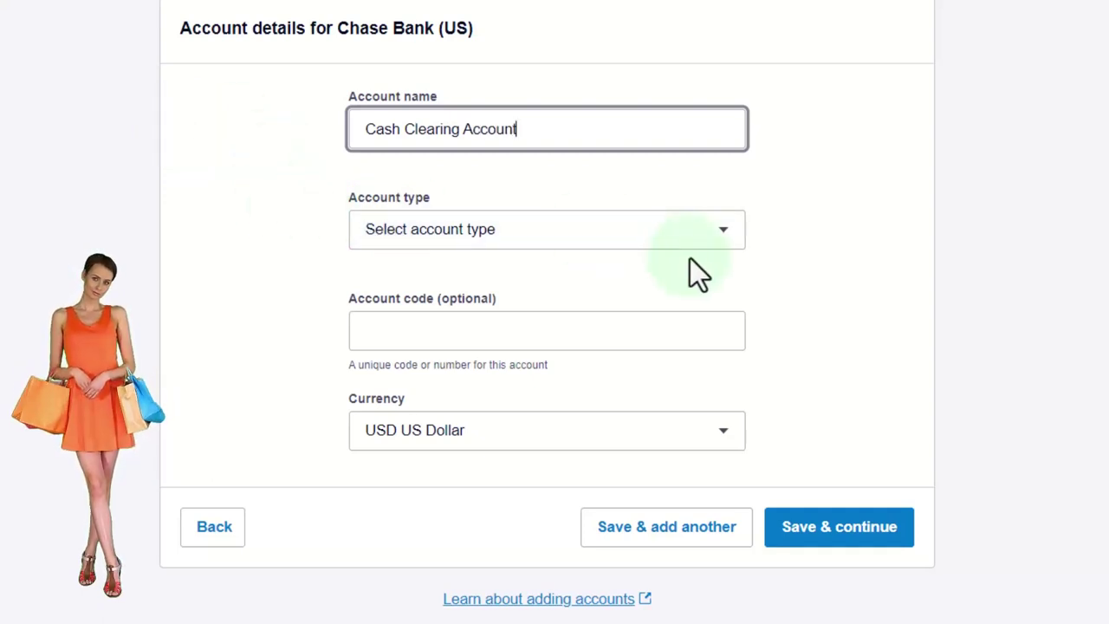
{"action": "left_click", "coordinate": [714, 244]}
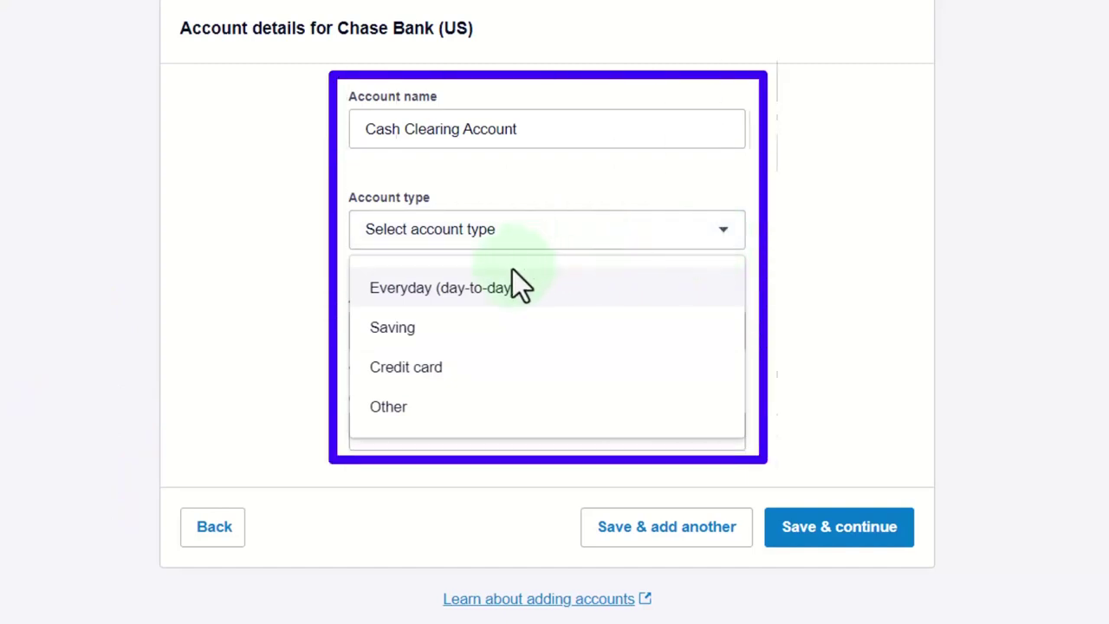
{"action": "left_click", "coordinate": [477, 294]}
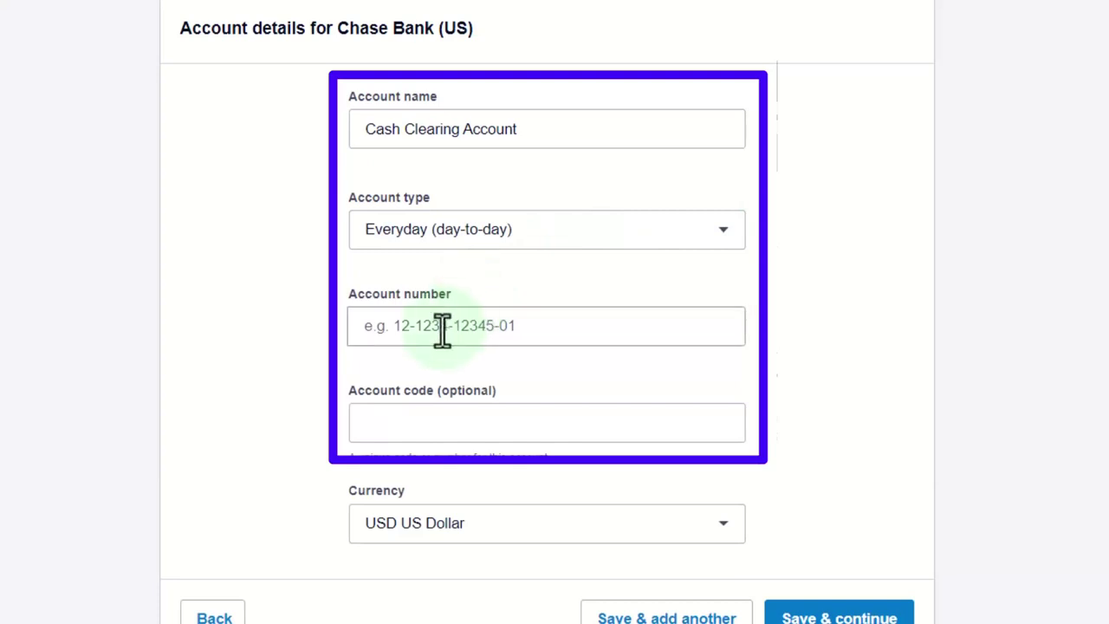
{"action": "left_click", "coordinate": [364, 325]}
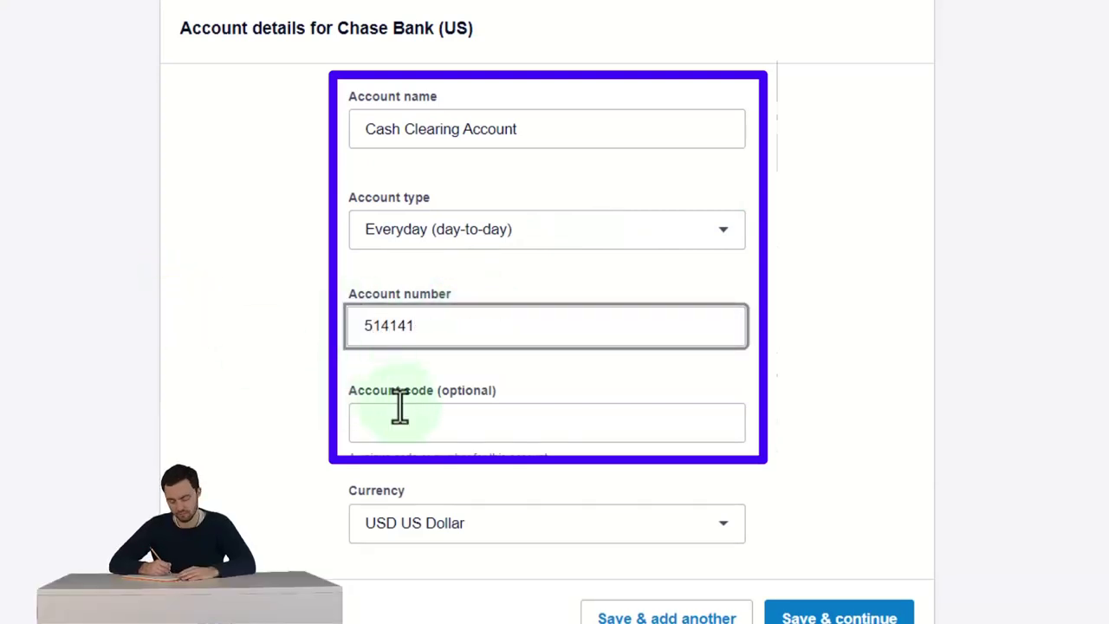
{"action": "left_click", "coordinate": [398, 408]}
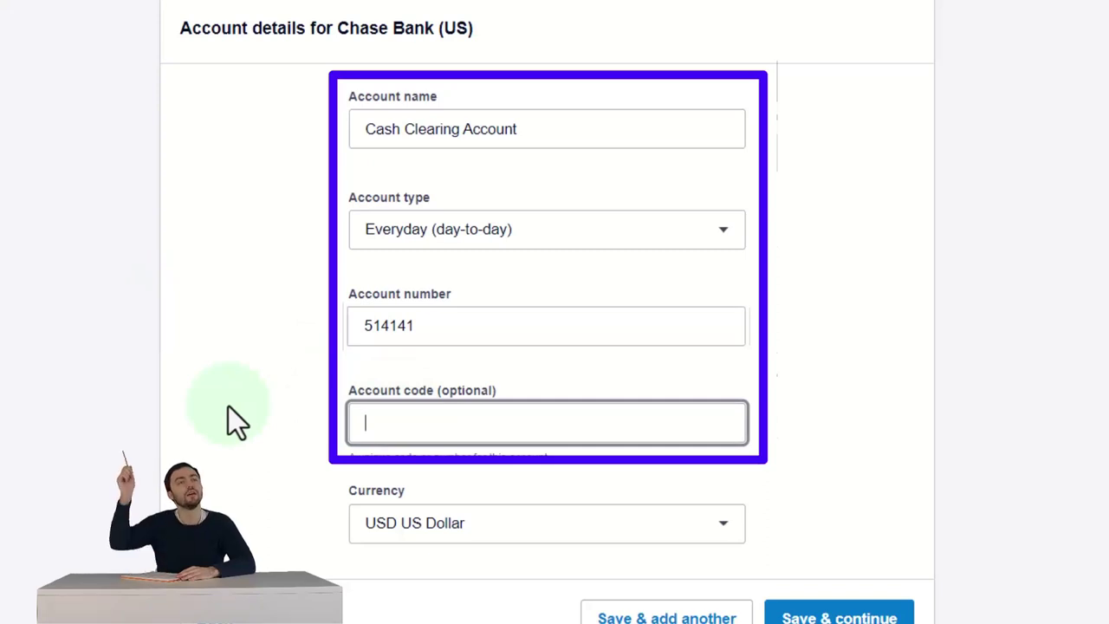
{"action": "scroll", "coordinate": [228, 407], "scroll_direction": "down", "scroll_amount": 1}
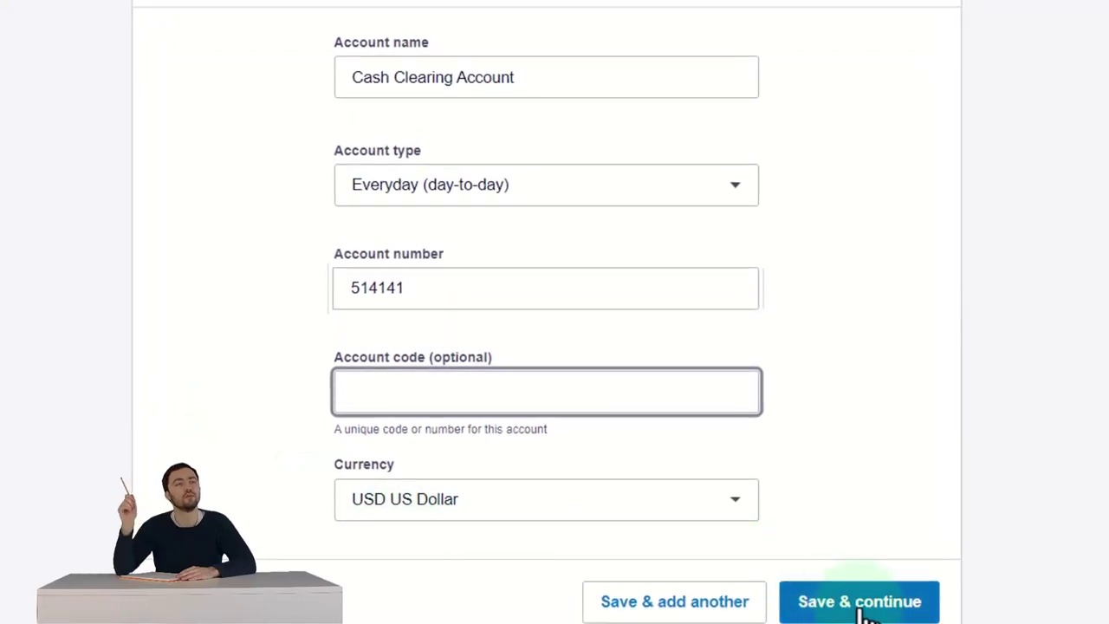
{"action": "left_click", "coordinate": [862, 612]}
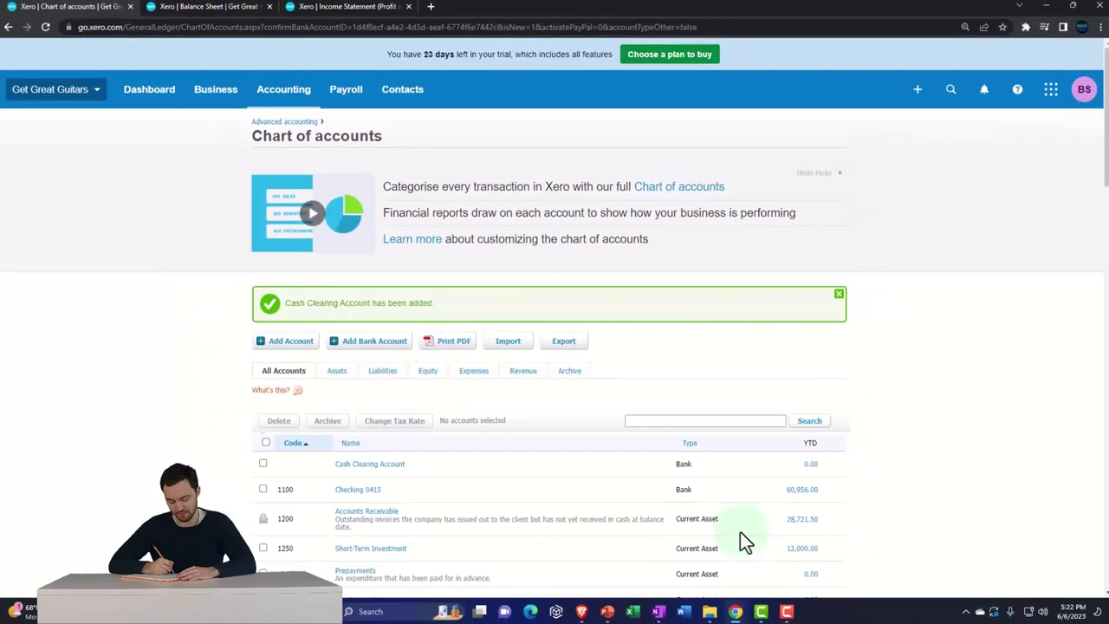
Edit Cash Clearing Account's bank details to give it code 1110 and save.
{"action": "scroll", "coordinate": [739, 531], "scroll_direction": "down", "scroll_amount": 1}
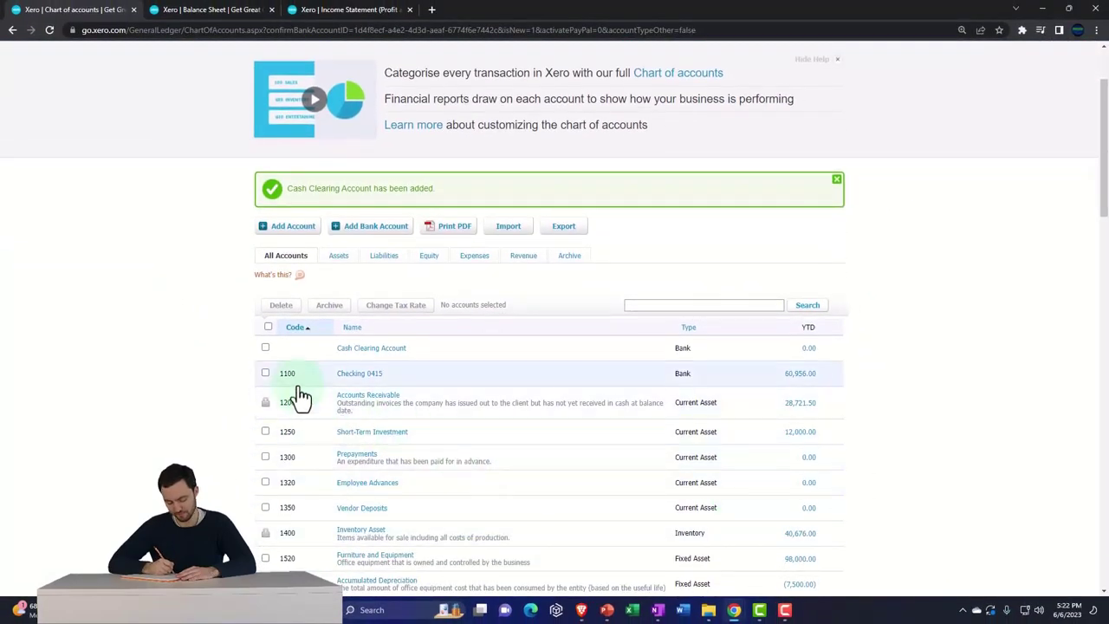
{"action": "key", "text": "ctrl+plus"}
{"action": "key", "text": "ctrl+plus"}
{"action": "key", "text": "ctrl+plus"}
{"action": "scroll", "coordinate": [260, 459], "scroll_direction": "down", "scroll_amount": 1}
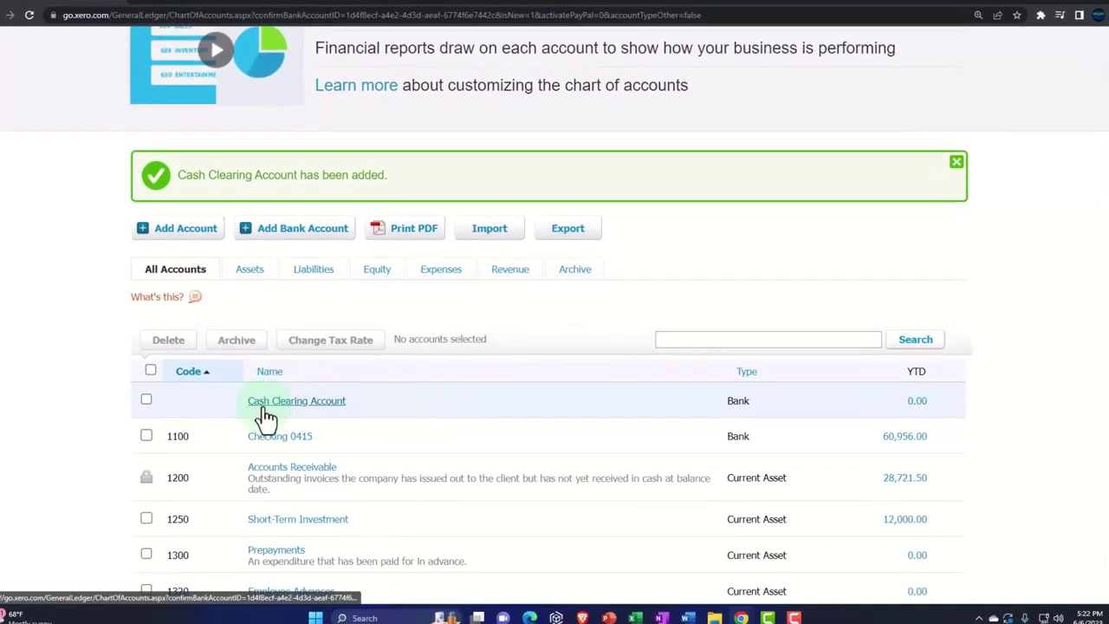
{"action": "left_click", "coordinate": [263, 407]}
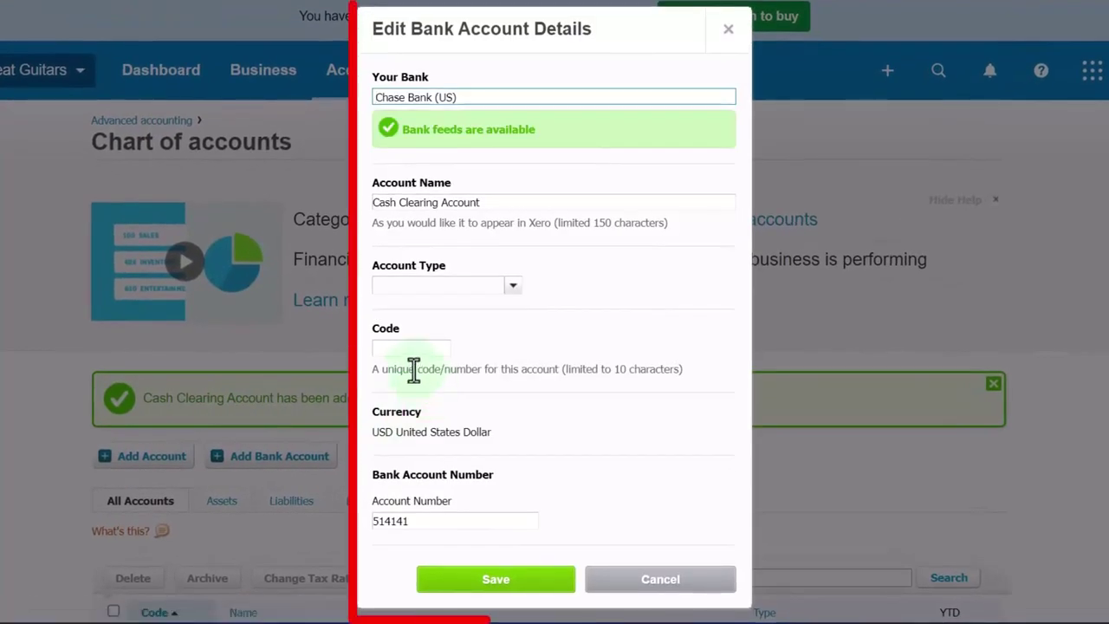
{"action": "left_click", "coordinate": [412, 349]}
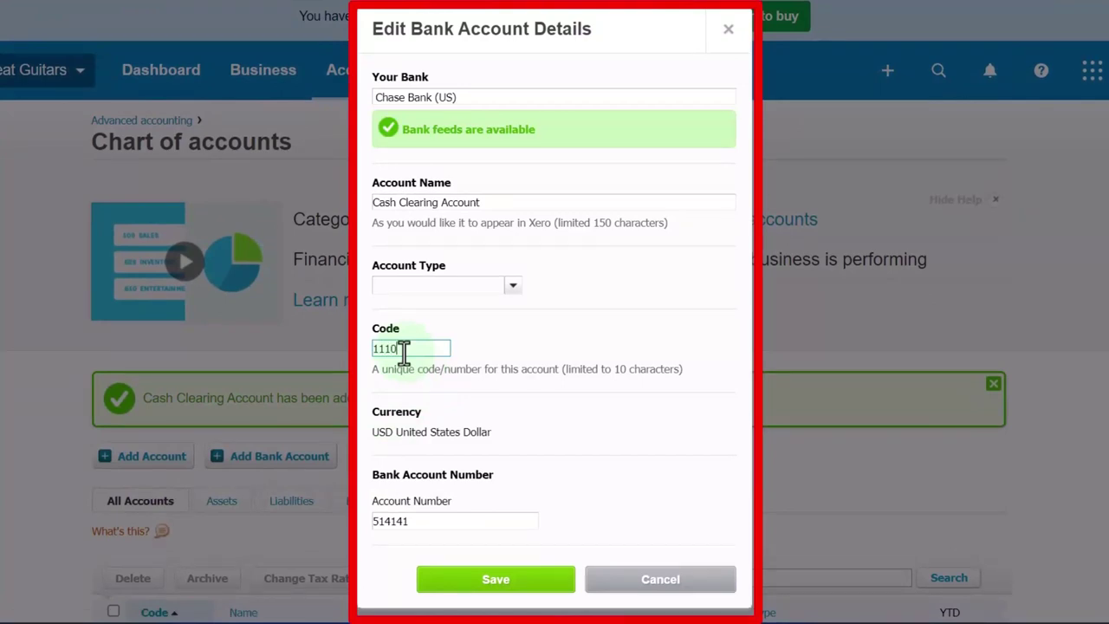
{"action": "type", "text": "1110"}
{"action": "scroll", "coordinate": [404, 351], "scroll_direction": "down", "scroll_amount": 1}
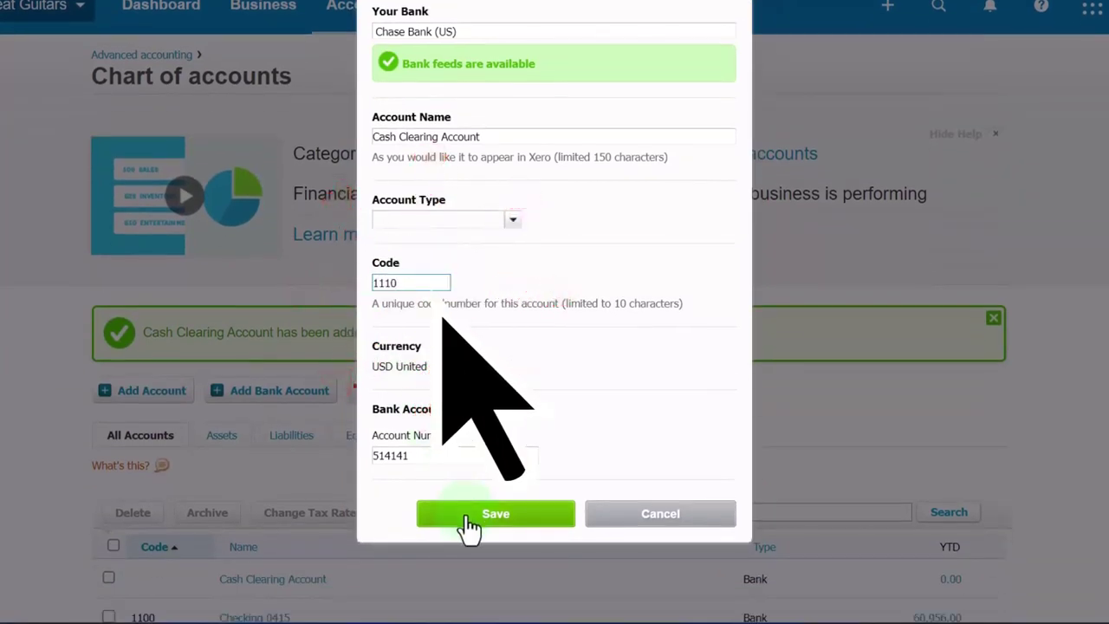
{"action": "left_click", "coordinate": [512, 225]}
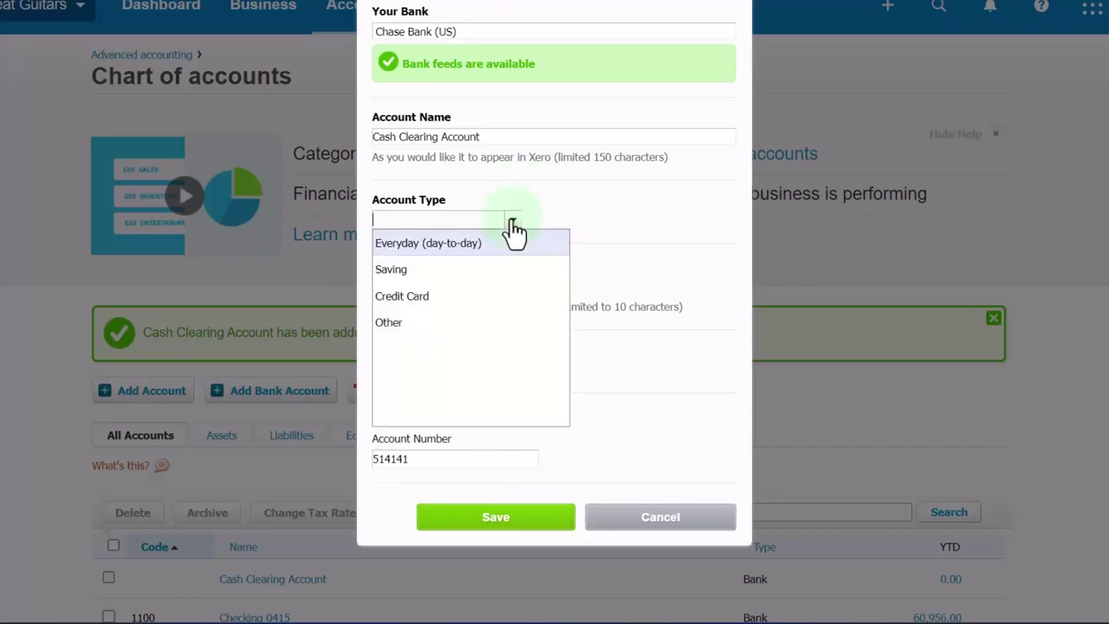
{"action": "left_click", "coordinate": [513, 228]}
{"action": "left_click", "coordinate": [520, 518]}
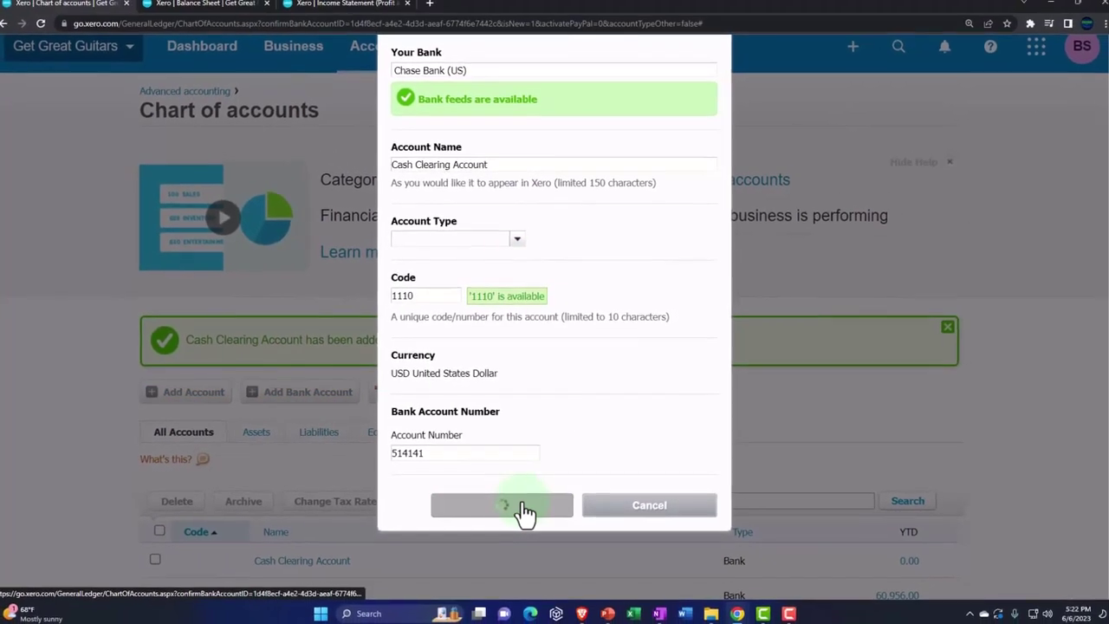
{"action": "scroll", "coordinate": [522, 485], "scroll_direction": "down", "scroll_amount": 3}
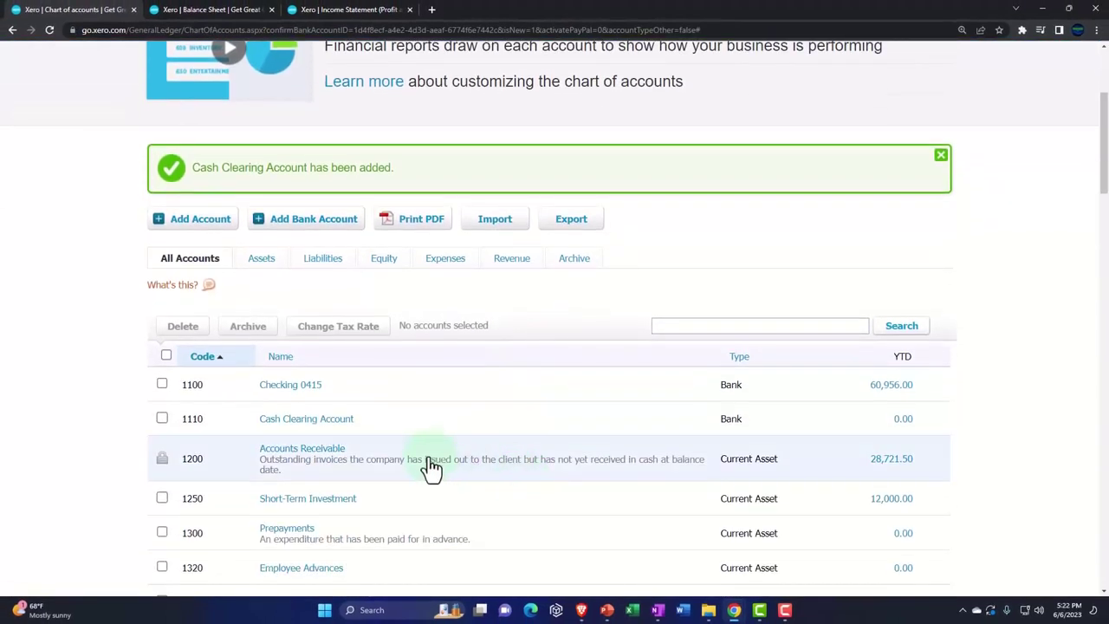
Go to the Invoices page from the Business menu.
{"action": "scroll", "coordinate": [431, 465], "scroll_direction": "up", "scroll_amount": 3}
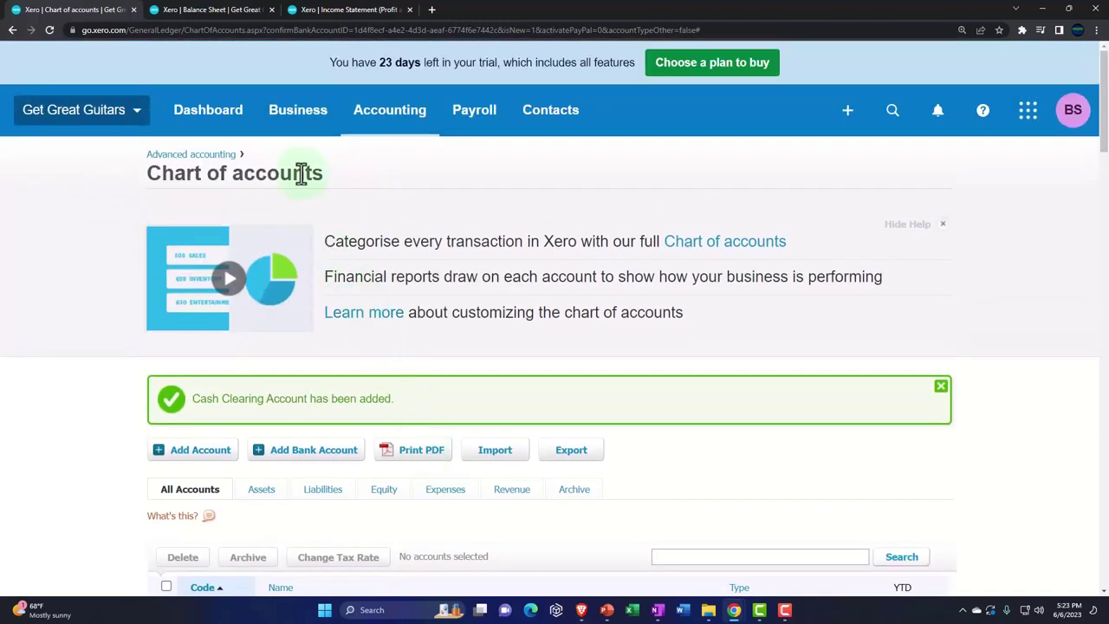
{"action": "left_click", "coordinate": [274, 127]}
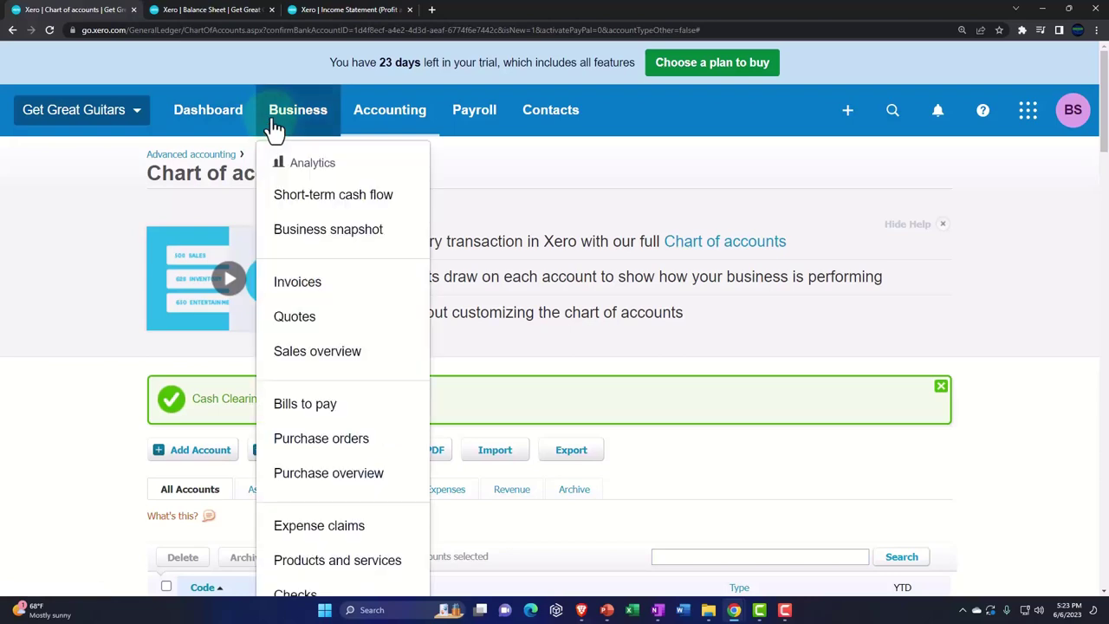
{"action": "key", "text": "ctrl+minus"}
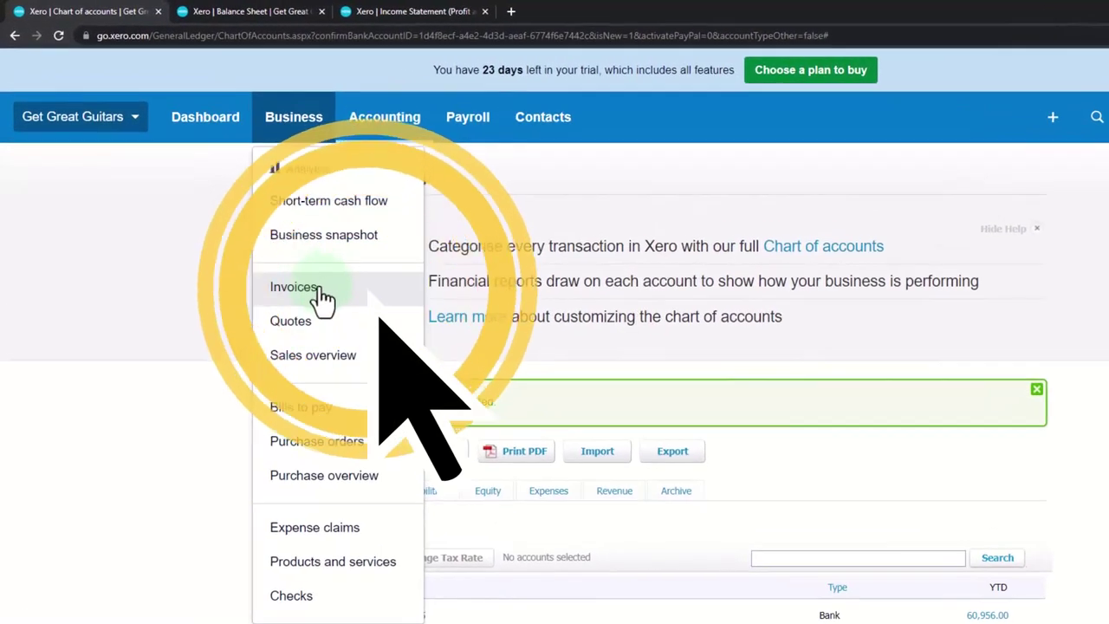
{"action": "left_click", "coordinate": [323, 293]}
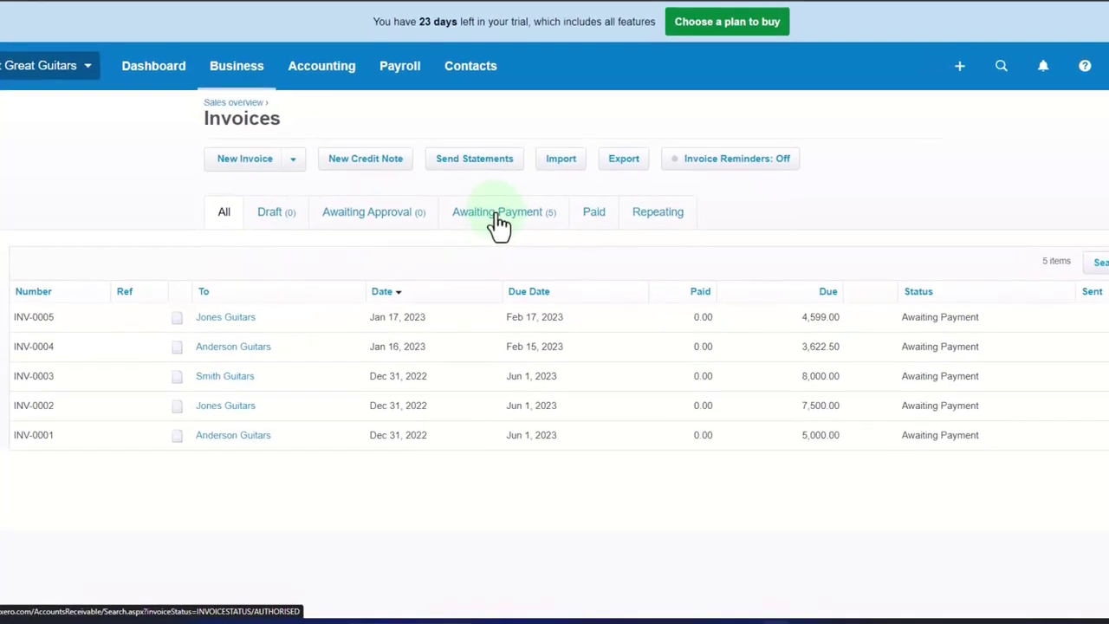
Filter the invoice list to the Awaiting Payment tab.
{"action": "left_click", "coordinate": [500, 216]}
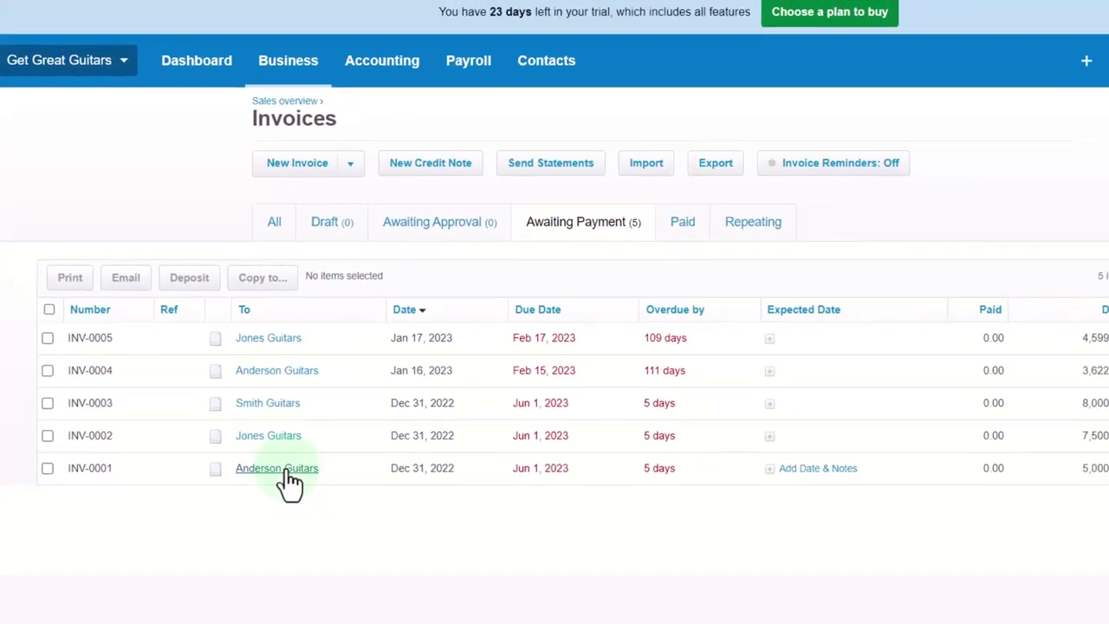
Verify INV-0001's Paid To list offers 1110 - Cash Clearing Account, then select INV-0002.
{"action": "left_click", "coordinate": [284, 471]}
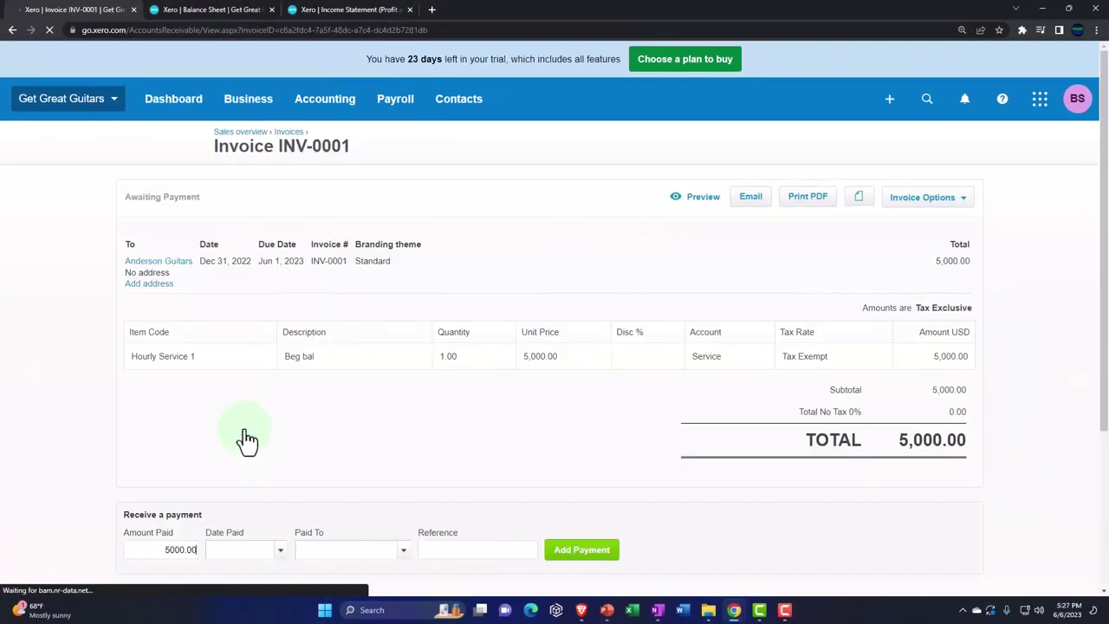
{"action": "scroll", "coordinate": [234, 442], "scroll_direction": "down", "scroll_amount": 2}
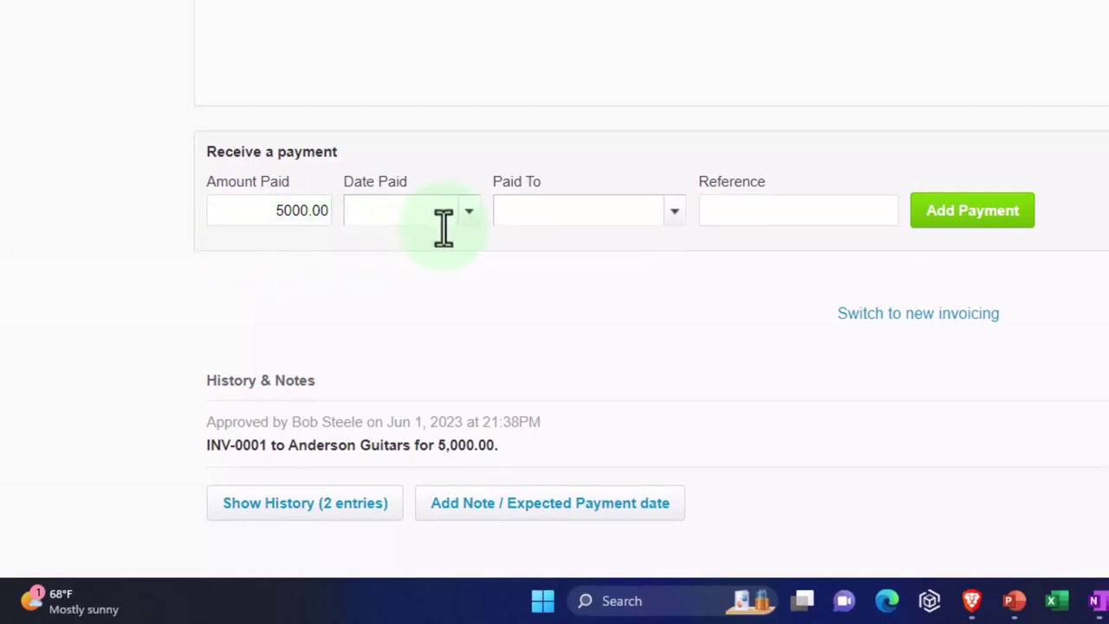
{"action": "left_click", "coordinate": [673, 212]}
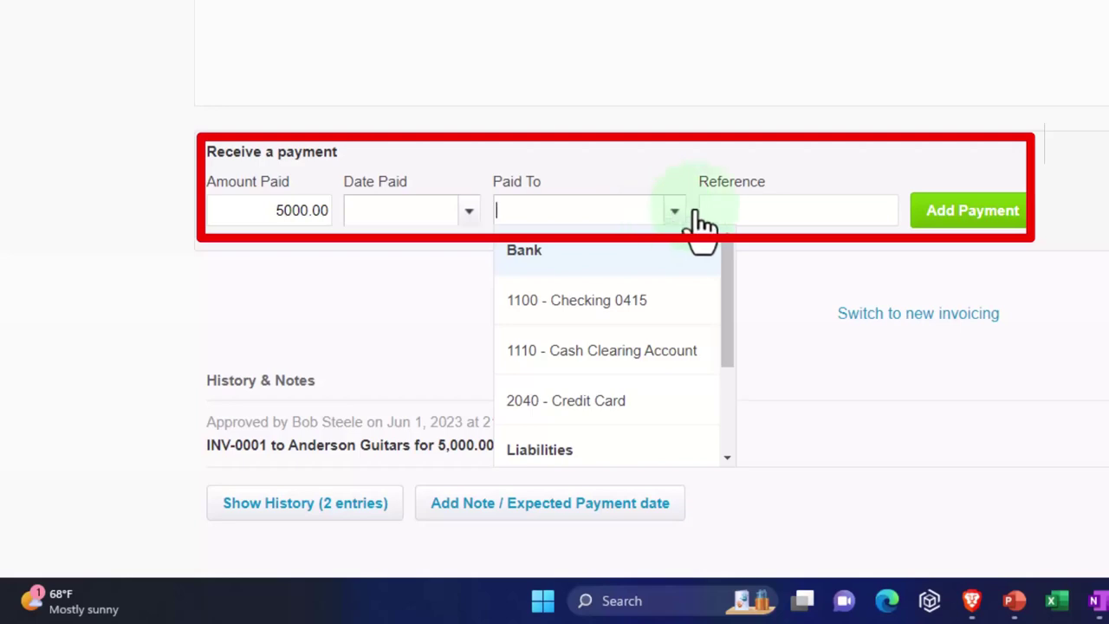
{"action": "left_click", "coordinate": [754, 212]}
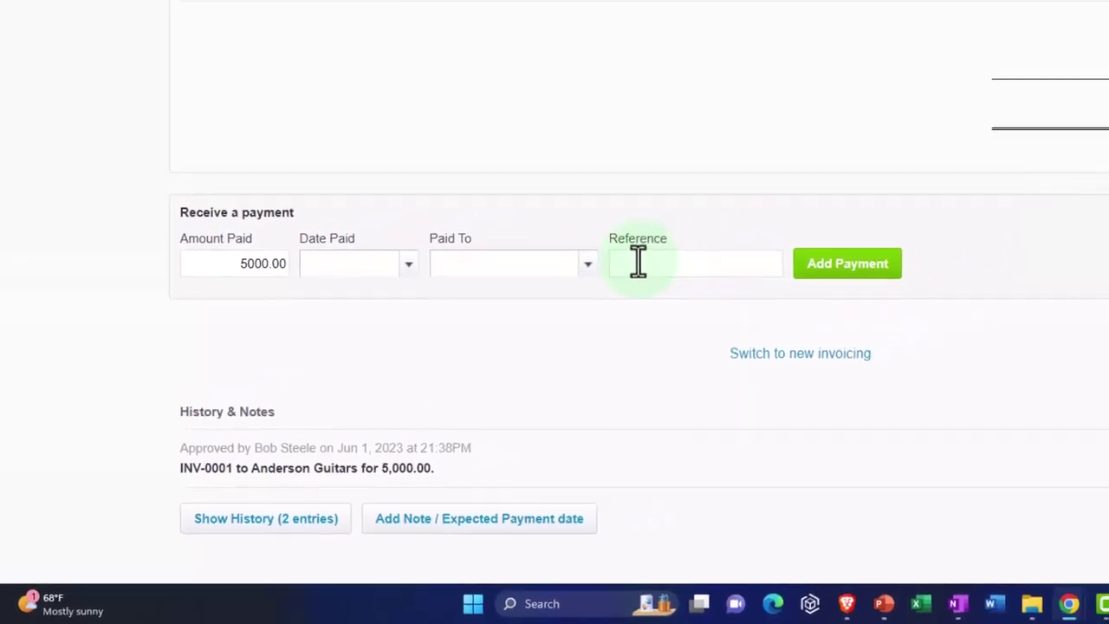
{"action": "left_click", "coordinate": [12, 31]}
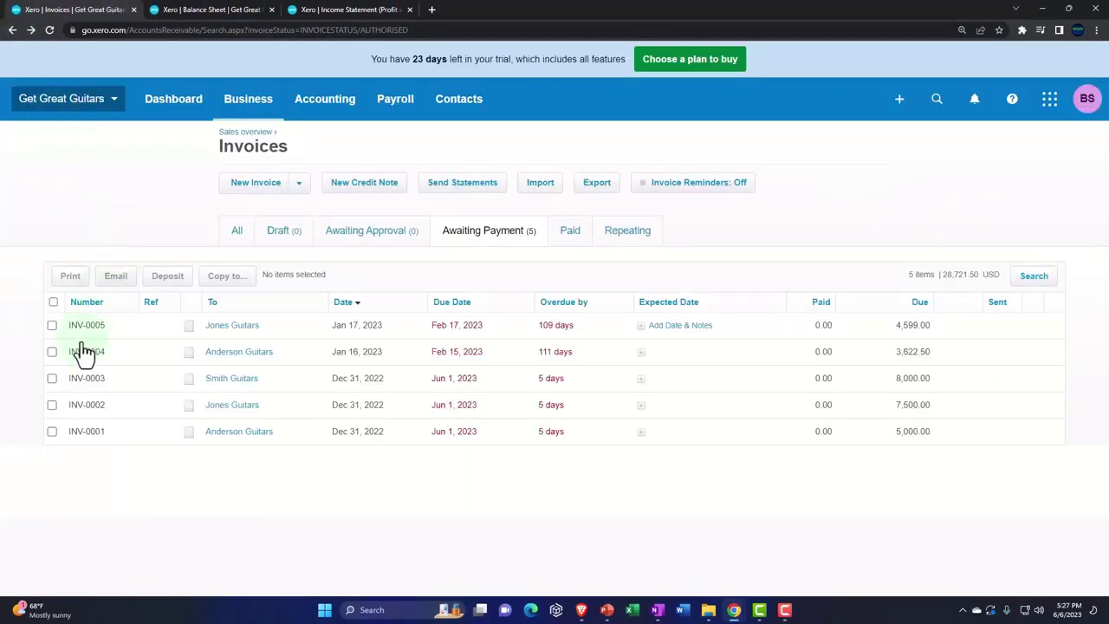
{"action": "left_click", "coordinate": [53, 403]}
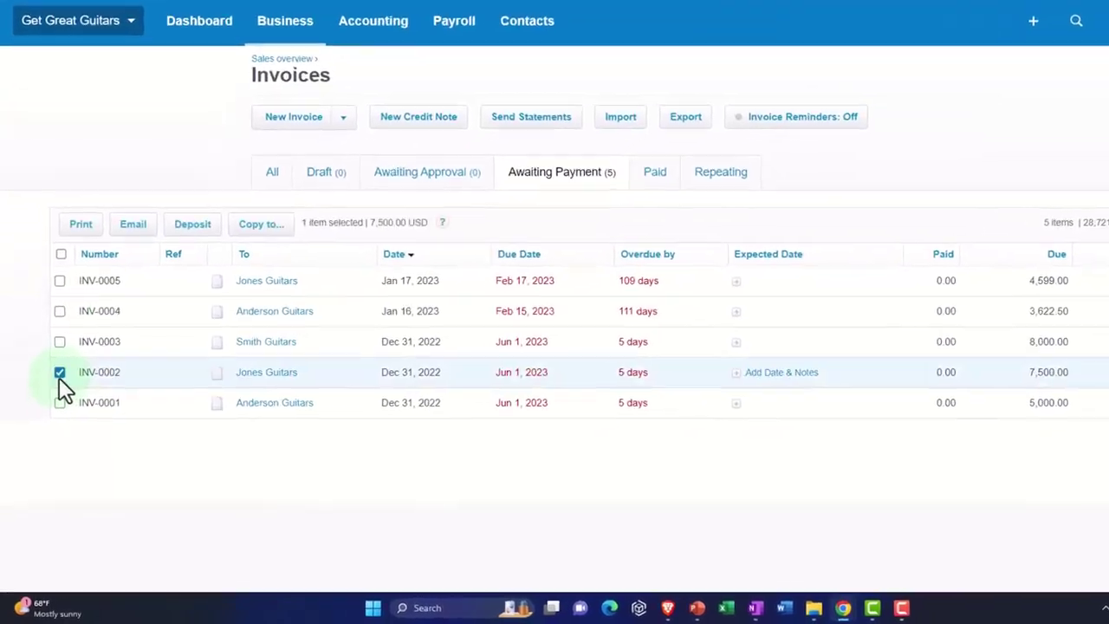